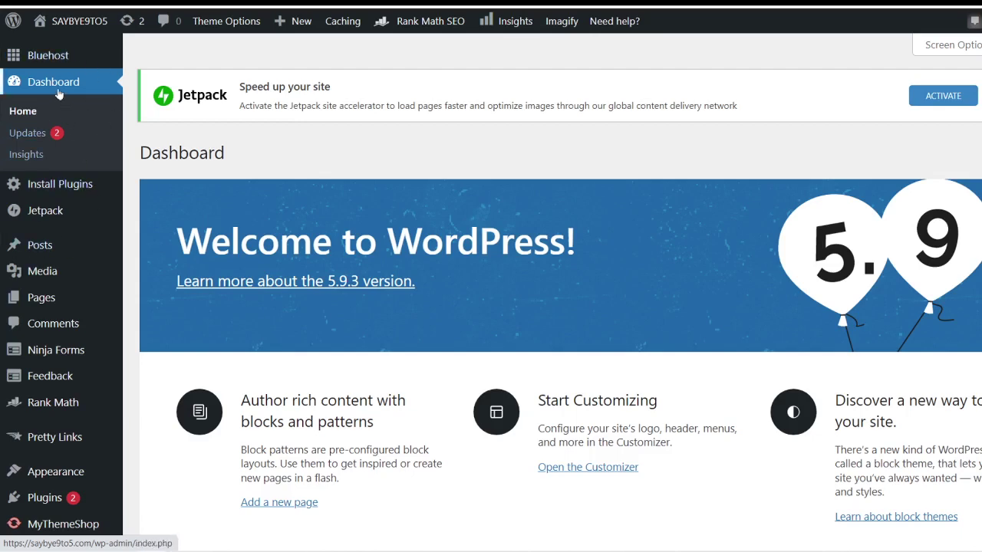
# Look over the sections of the site's admin navigation, from Dashboard down to Tidio Chat.
pyautogui.moveTo(30, 59)
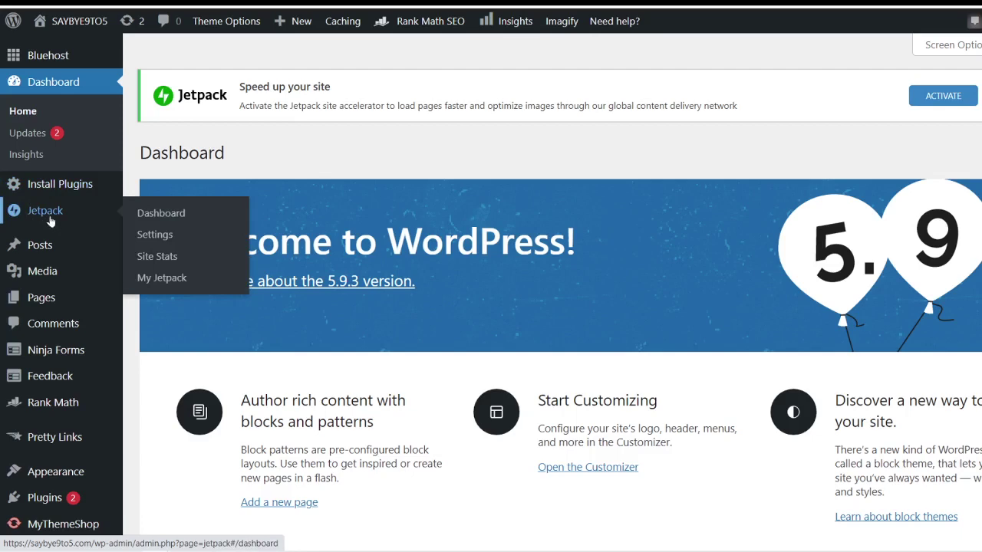
pyautogui.moveTo(40, 414)
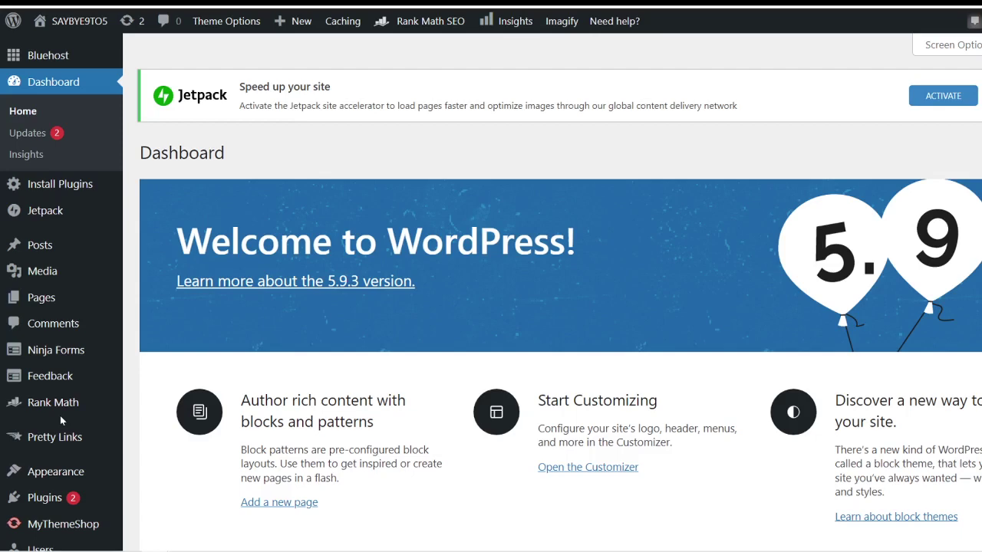
pyautogui.moveTo(66, 426)
pyautogui.scroll(-2, 103, 382)
pyautogui.moveTo(69, 406)
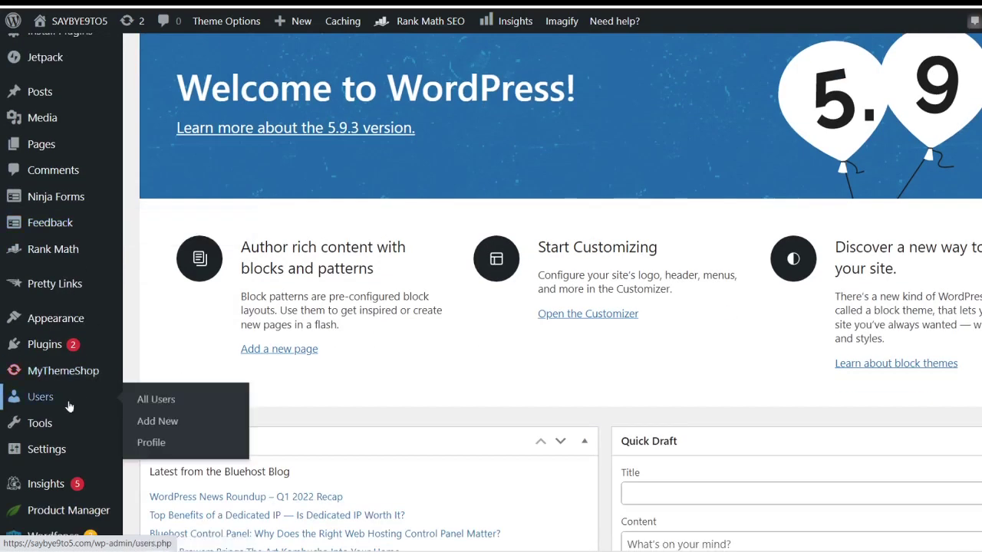
pyautogui.scroll(-1, 69, 407)
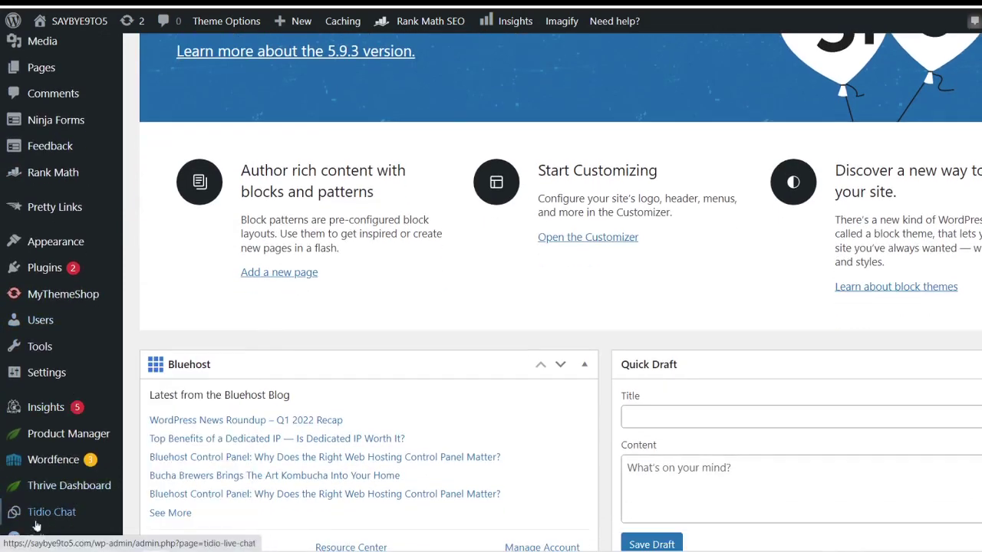
pyautogui.moveTo(86, 497)
pyautogui.moveTo(79, 338)
pyautogui.scroll(3, 79, 338)
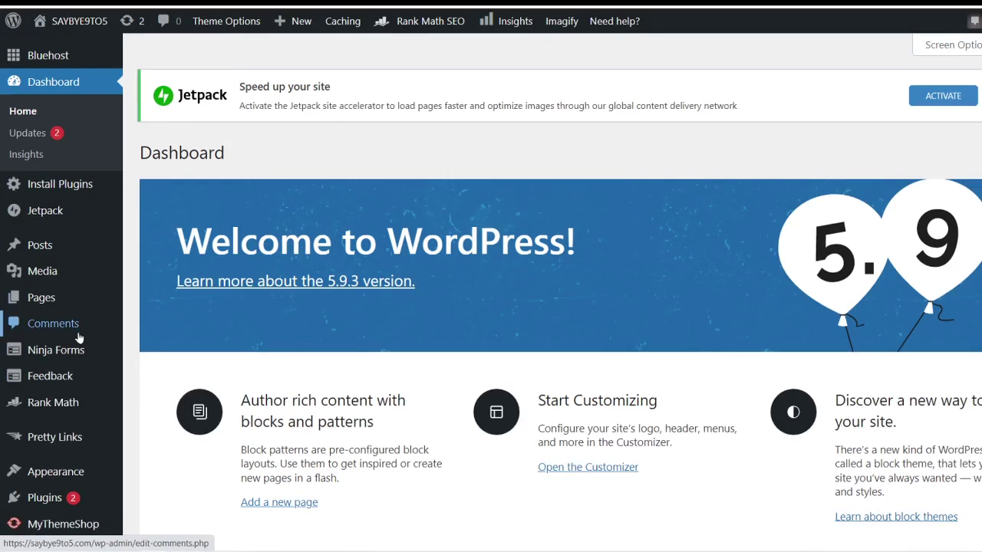
pyautogui.moveTo(101, 298)
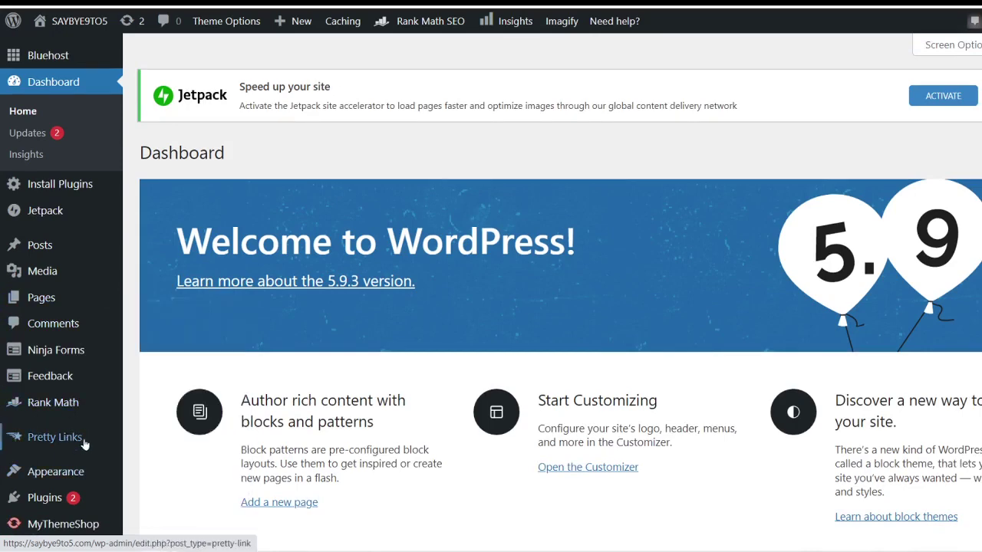
pyautogui.moveTo(95, 221)
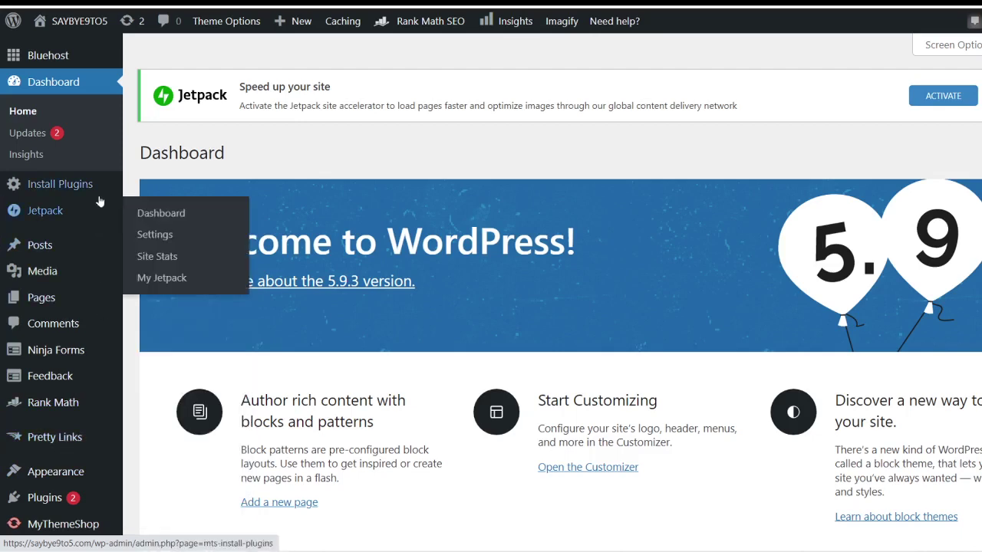
# Open the site's installed themes under Appearance and look through them.
pyautogui.scroll(-2, 94, 195)
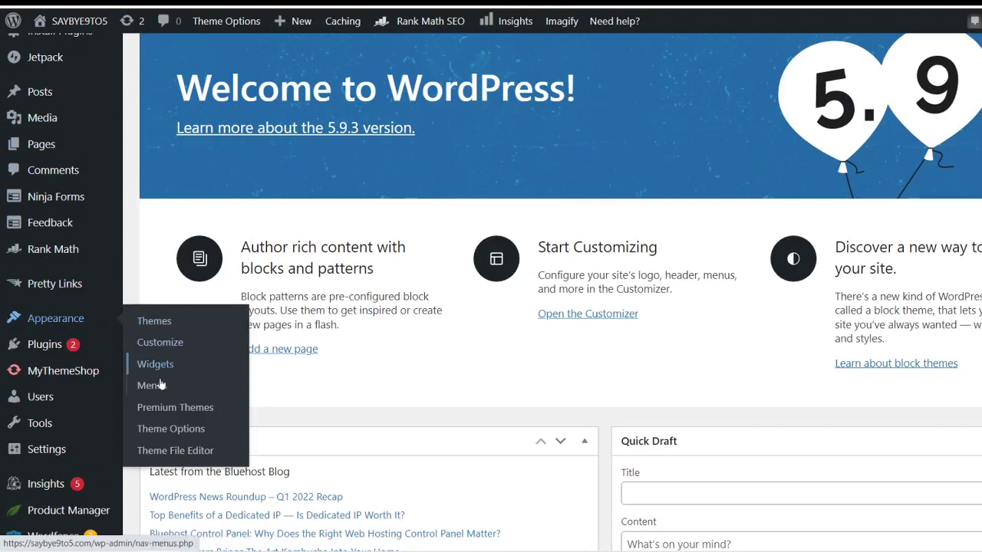
pyautogui.click(156, 323)
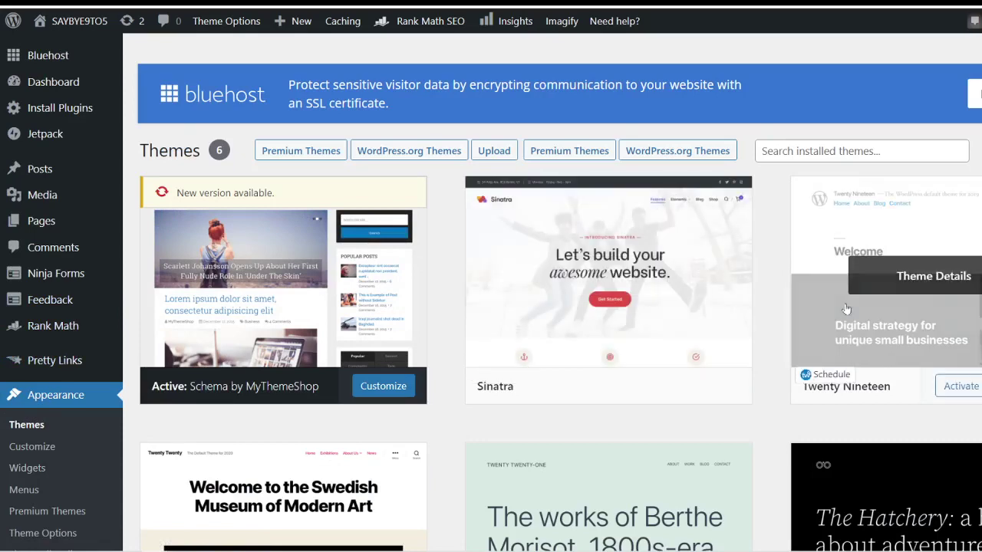
pyautogui.scroll(-2, 582, 284)
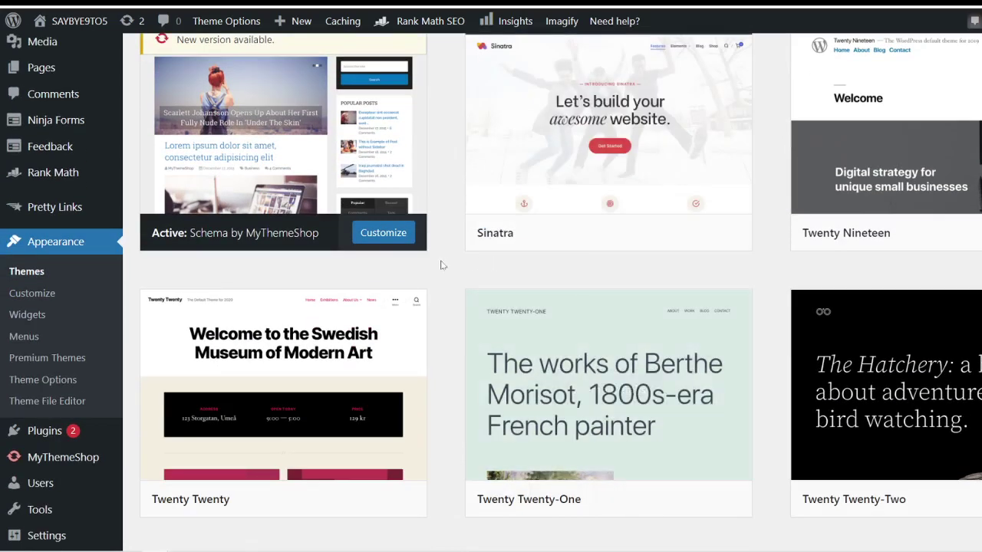
pyautogui.scroll(-2, 442, 266)
pyautogui.scroll(4, 442, 264)
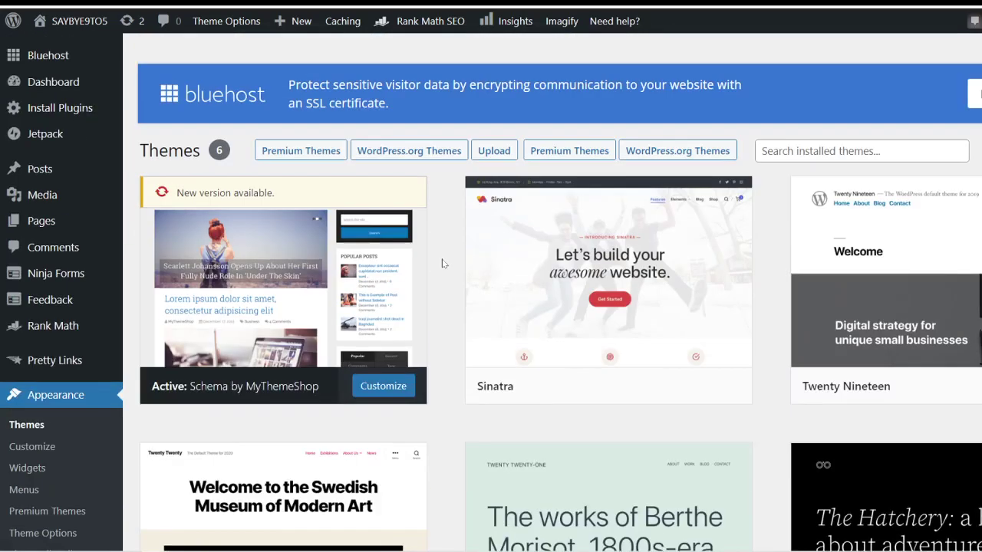
# Open the WordPress.org theme catalogue and browse the popular themes to find Colibri WP.
pyautogui.click(401, 154)
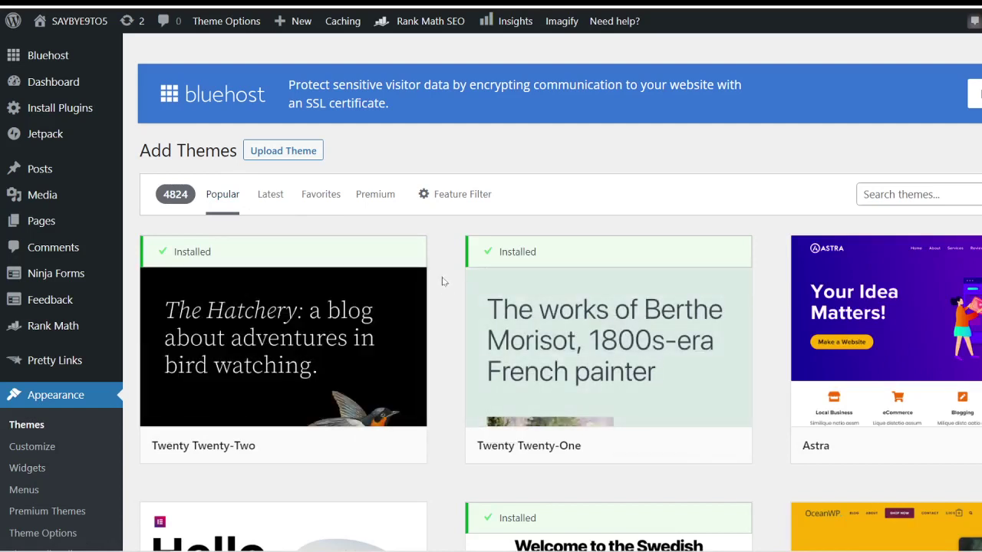
pyautogui.scroll(-3, 450, 309)
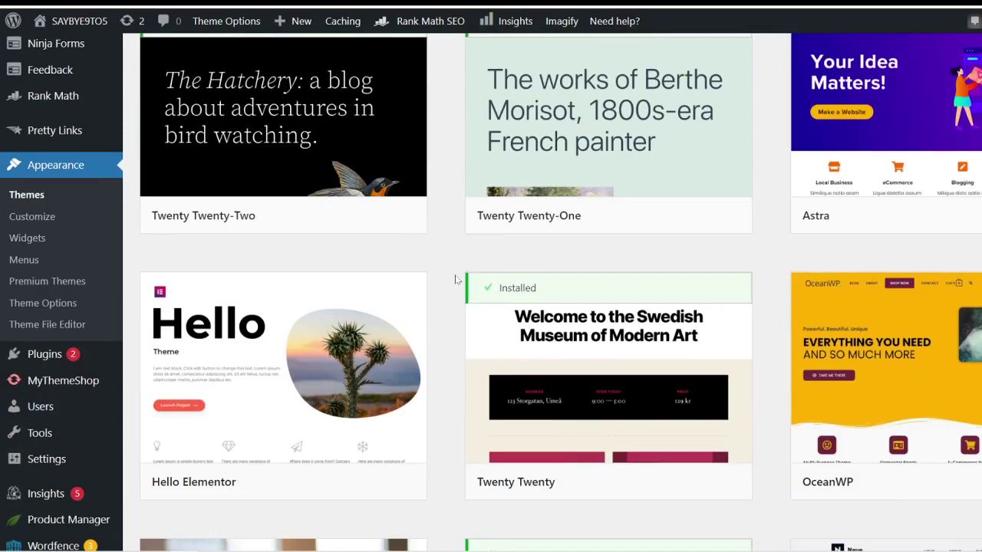
pyautogui.scroll(2, 457, 280)
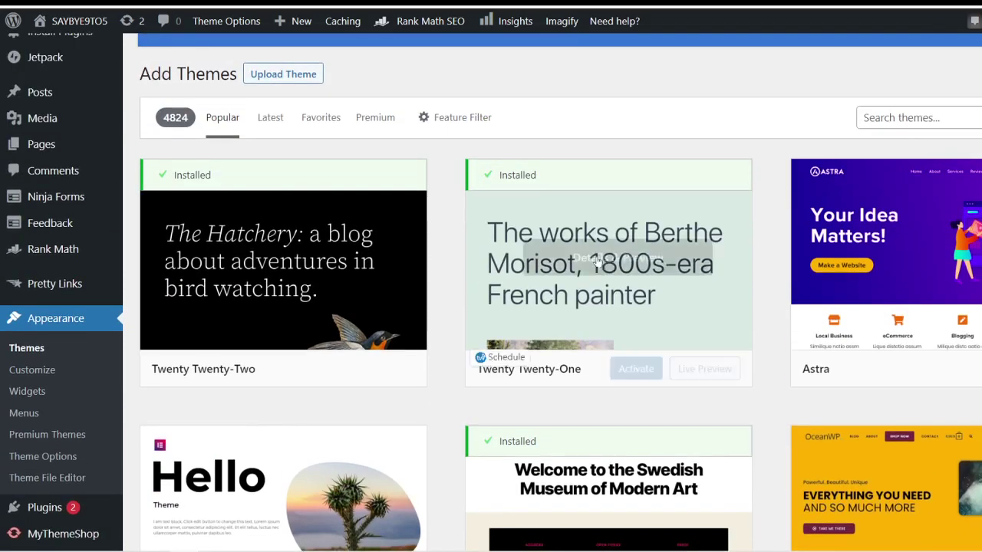
pyautogui.moveTo(338, 254)
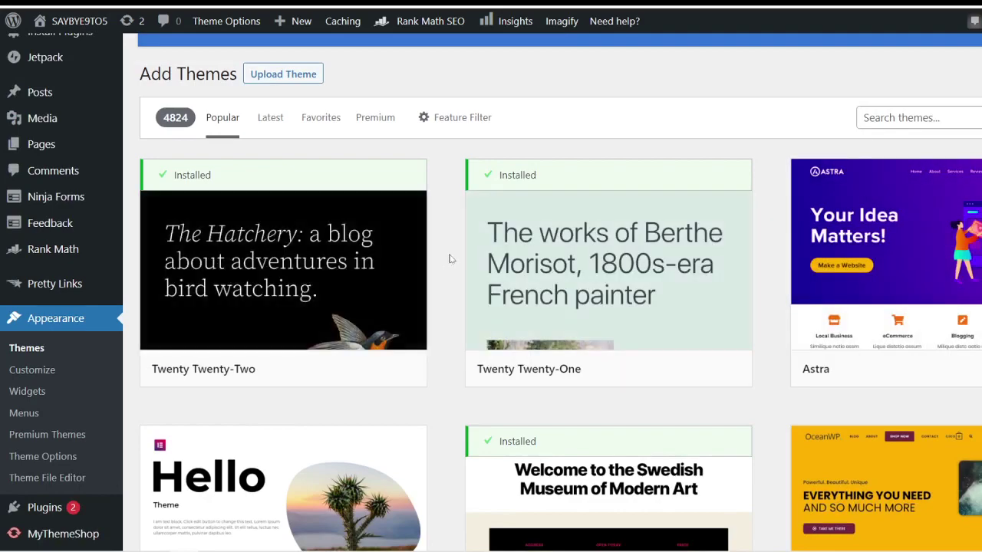
pyautogui.scroll(-3, 449, 258)
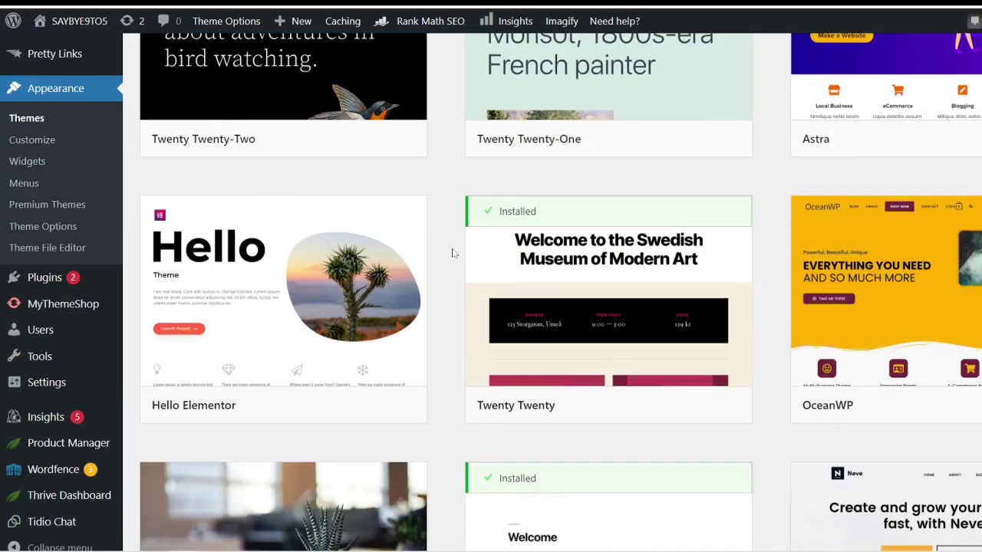
pyautogui.scroll(-3, 452, 254)
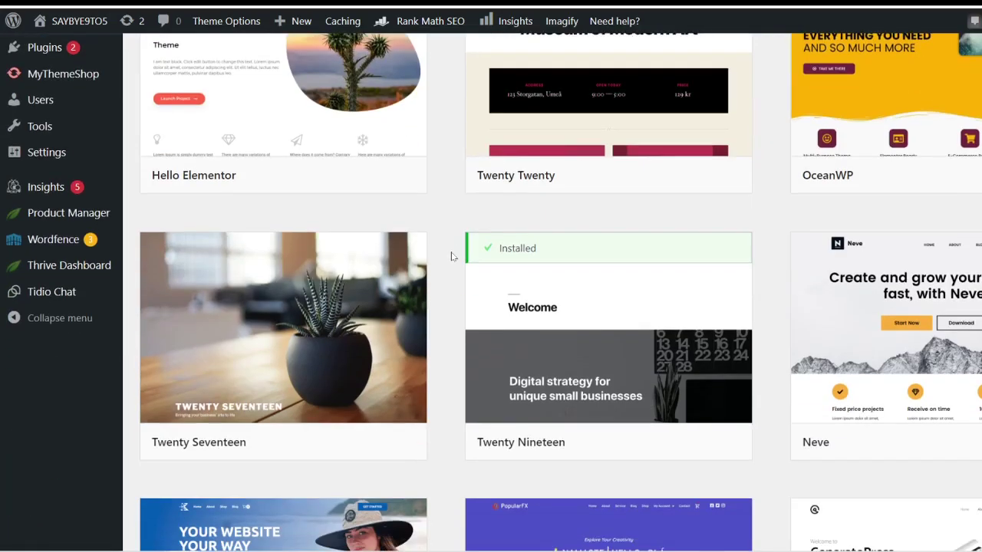
pyautogui.scroll(-10, 453, 256)
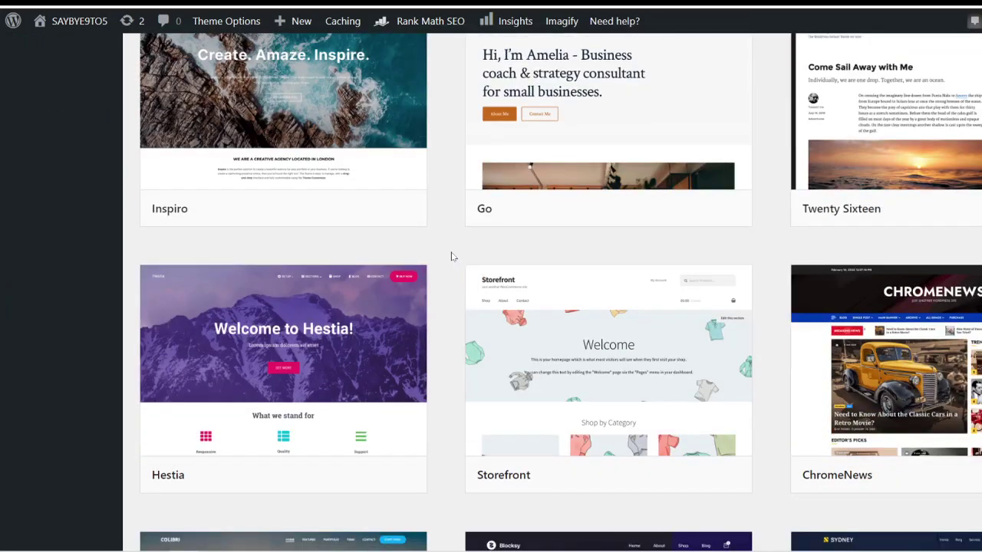
pyautogui.scroll(1, 453, 256)
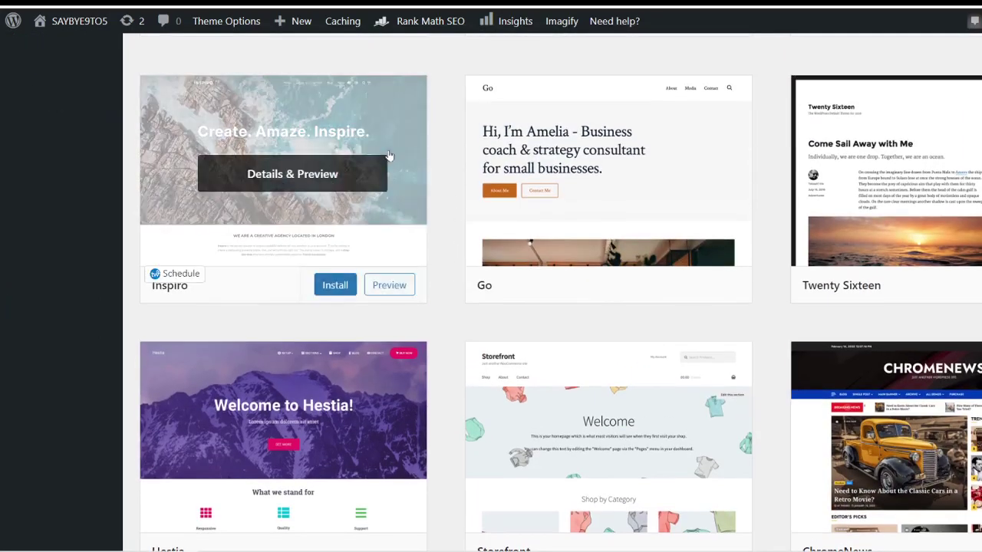
pyautogui.scroll(-6, 450, 273)
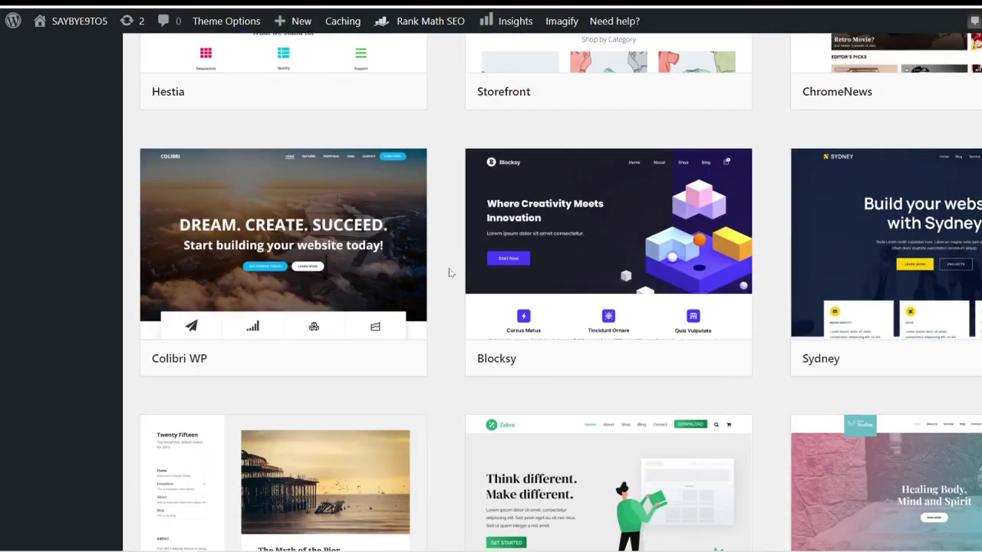
pyautogui.scroll(-3, 451, 273)
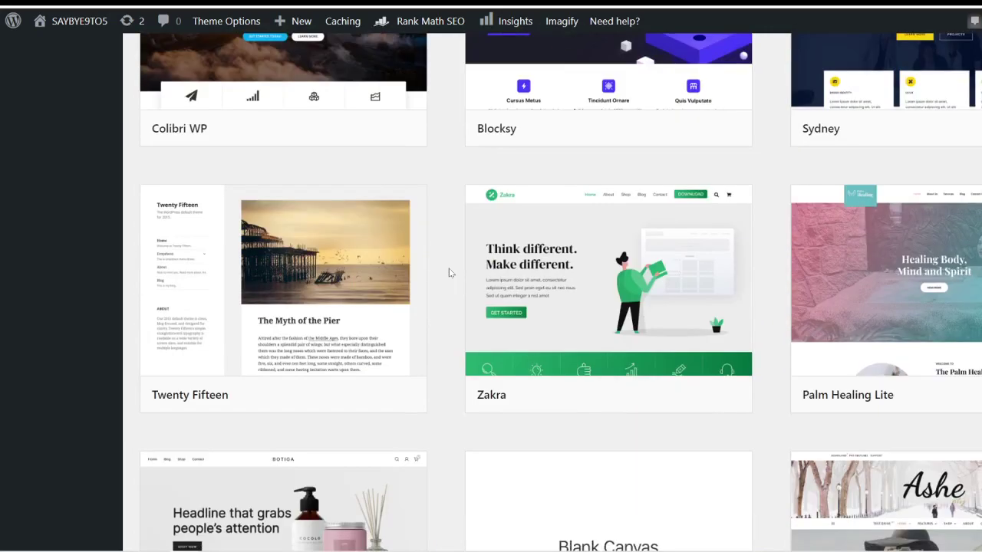
pyautogui.scroll(4, 450, 274)
pyautogui.moveTo(317, 236)
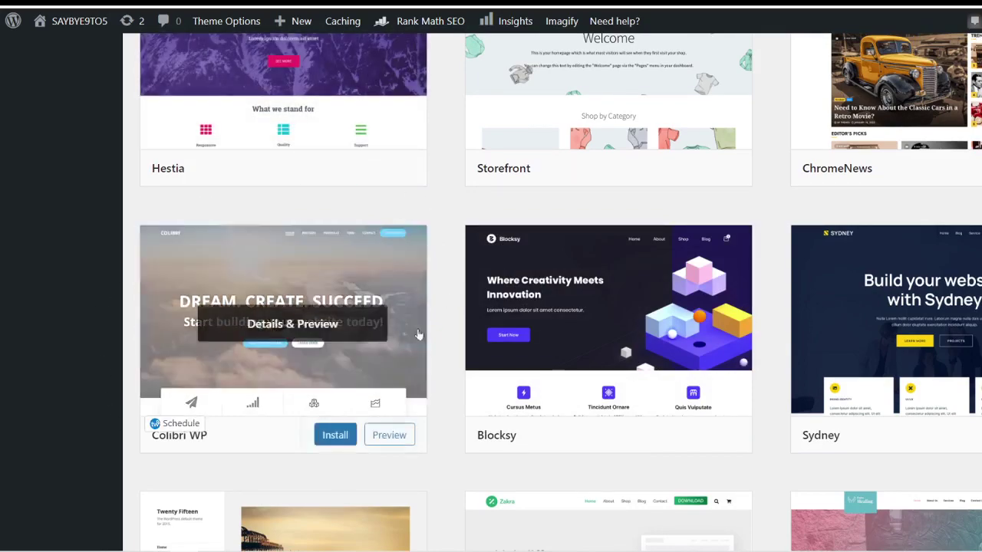
# Preview the Colibri WP theme's whole demo page, install the theme and close the preview.
pyautogui.click(397, 439)
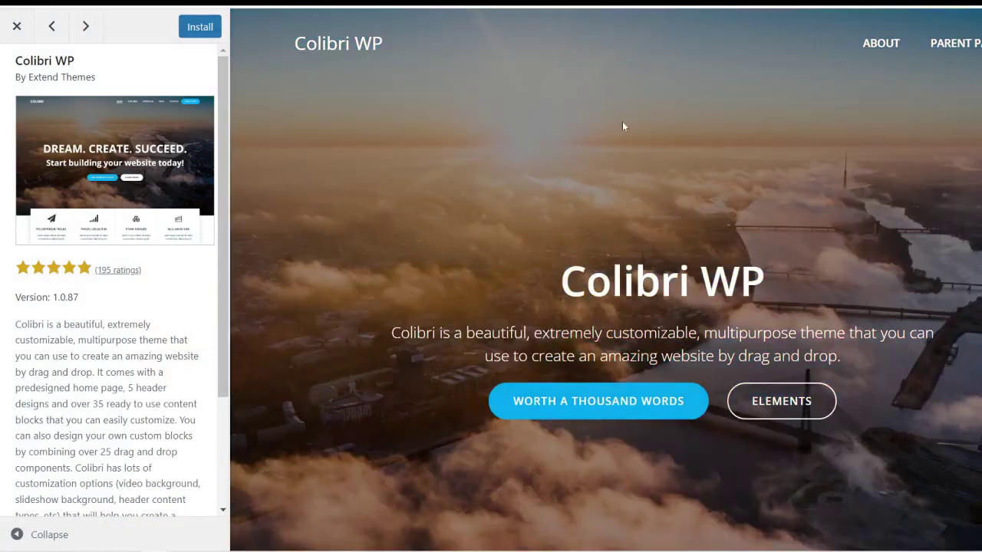
pyautogui.scroll(-6, 381, 388)
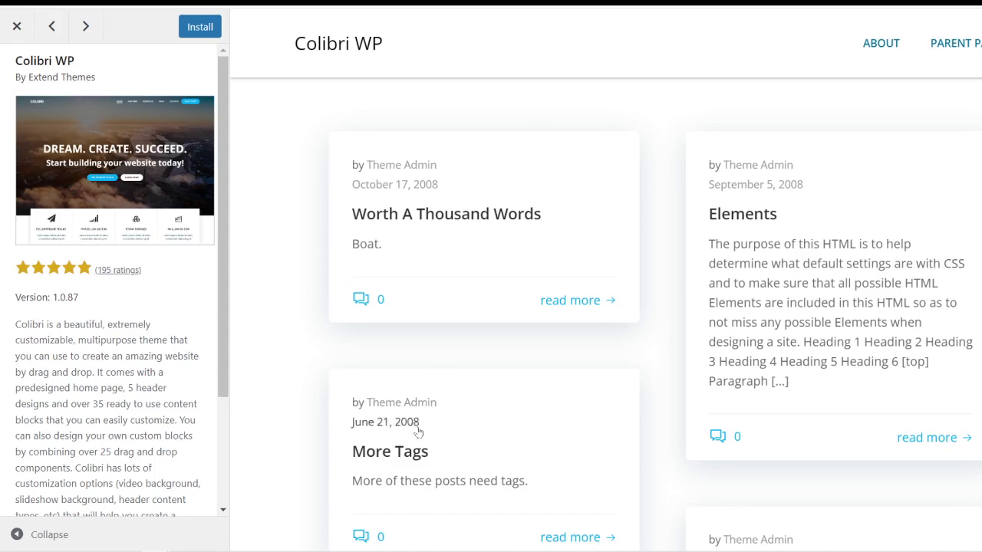
pyautogui.scroll(-10, 648, 338)
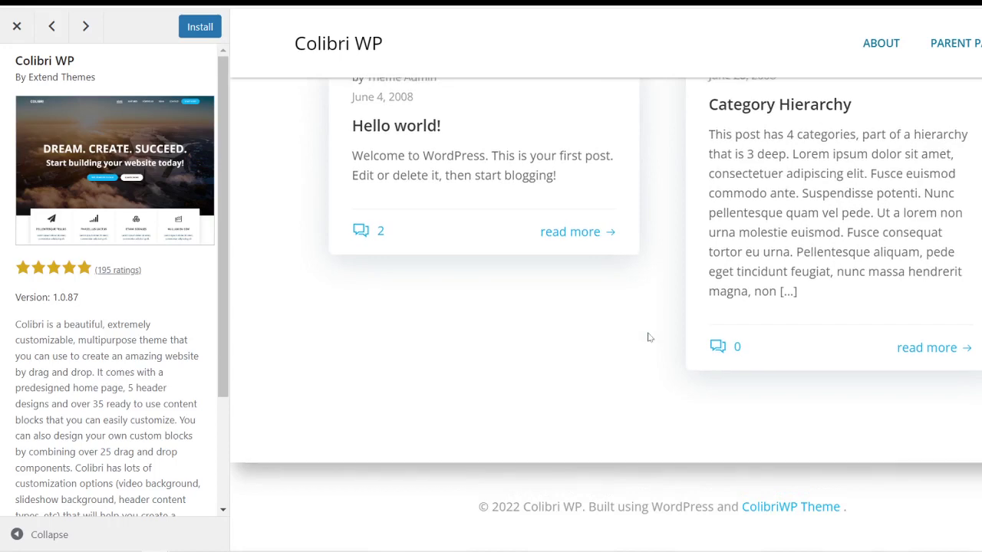
pyautogui.scroll(10, 648, 337)
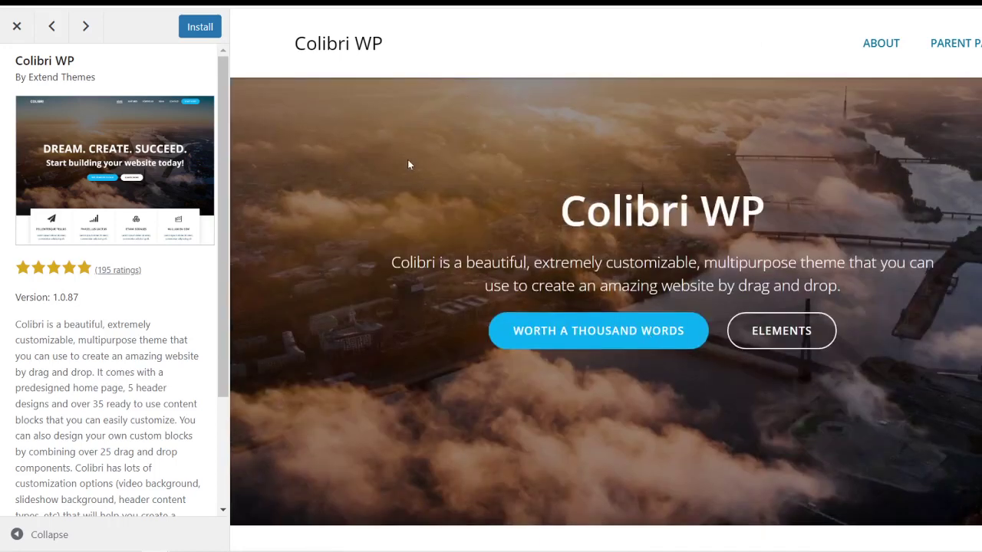
pyautogui.click(198, 26)
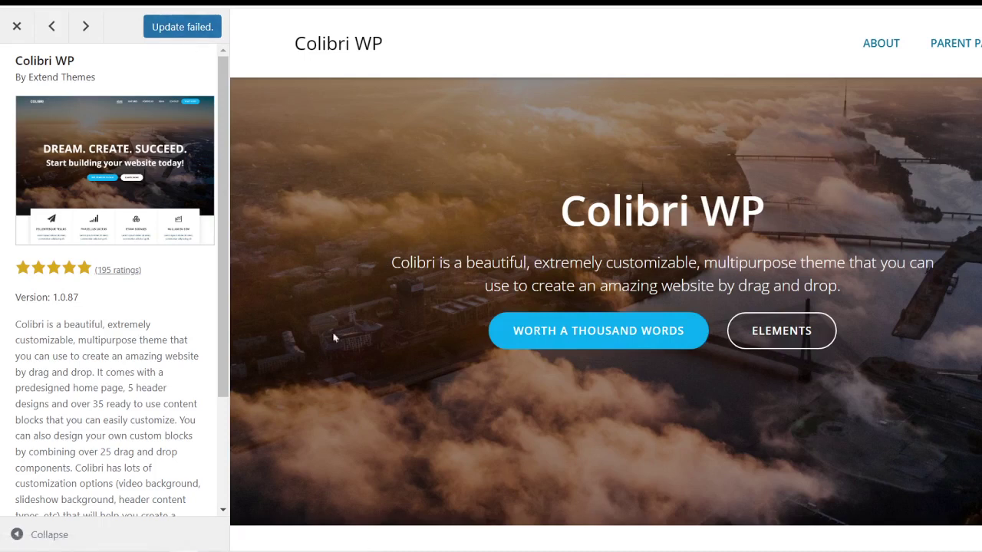
pyautogui.click(22, 28)
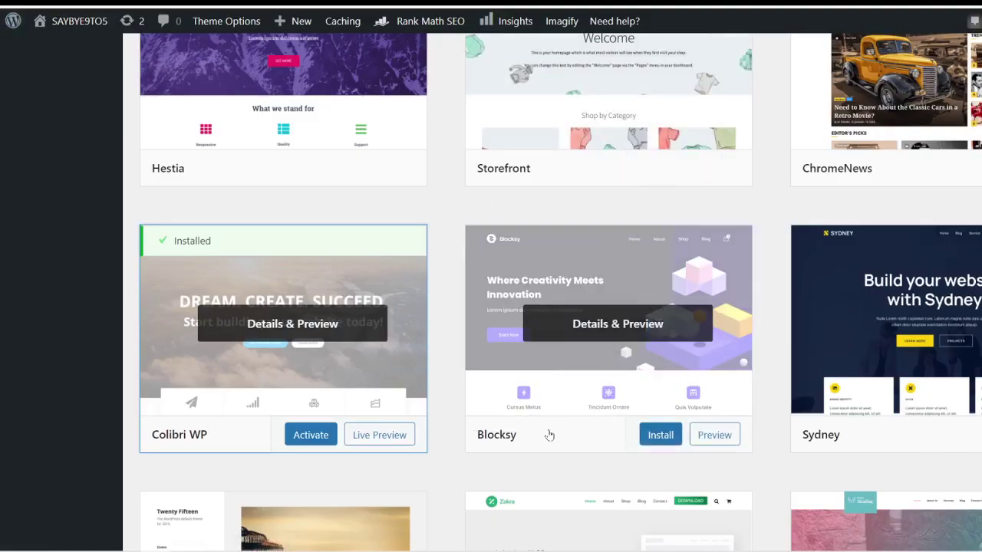
# Browse more of the popular themes and check the installation notice above the theme list.
pyautogui.scroll(-4, 548, 432)
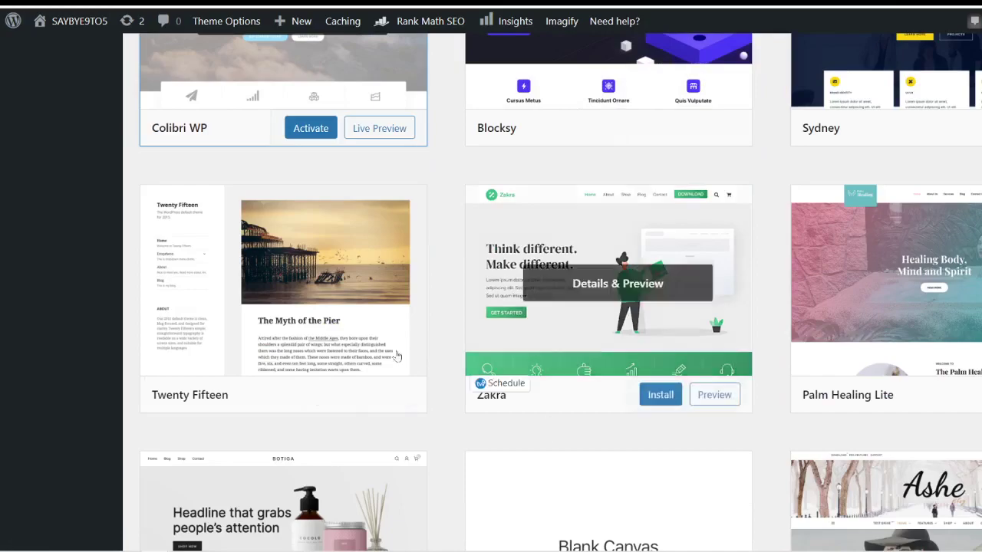
pyautogui.scroll(-5, 614, 323)
pyautogui.scroll(-2, 614, 322)
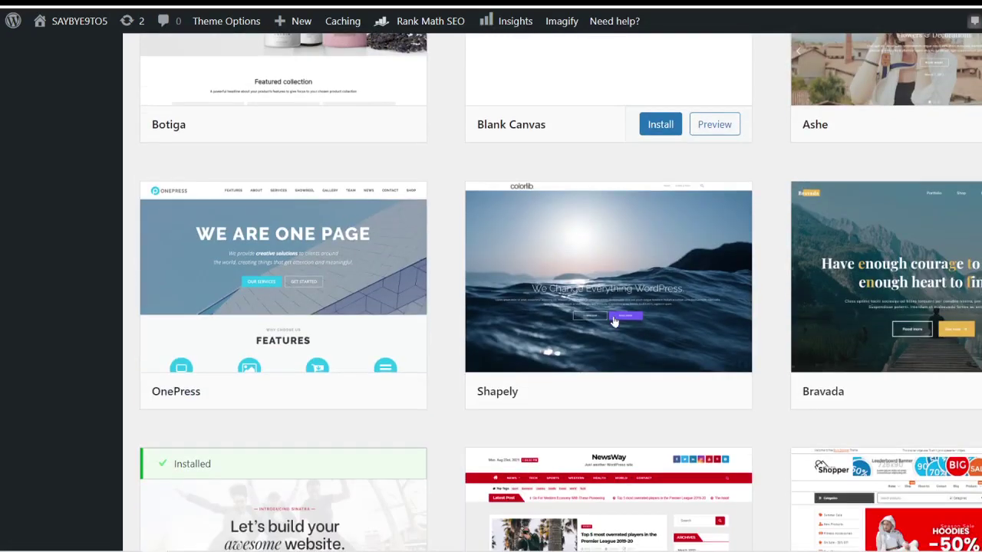
pyautogui.scroll(10, 423, 320)
pyautogui.scroll(15, 422, 320)
pyautogui.scroll(3, 423, 319)
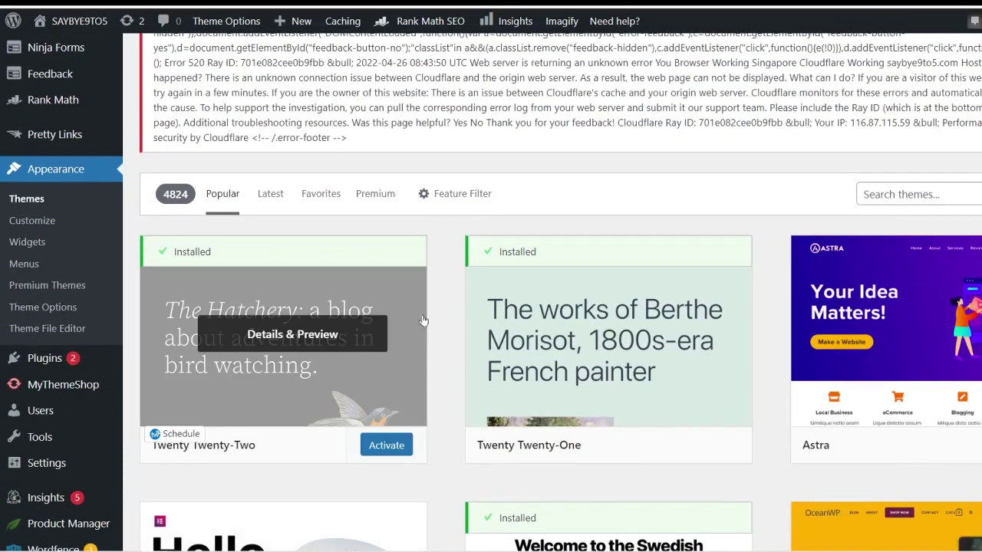
pyautogui.scroll(3, 446, 313)
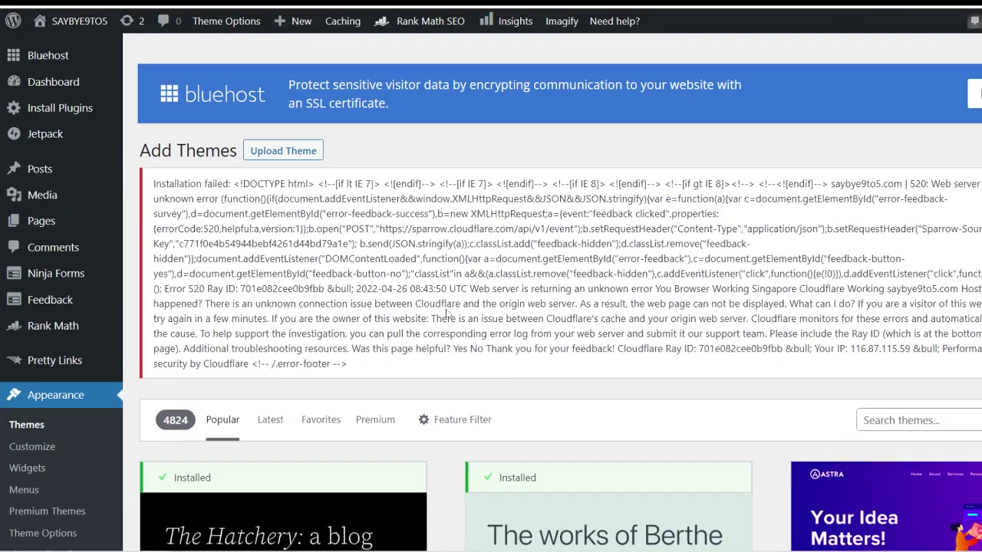
pyautogui.scroll(-6, 446, 313)
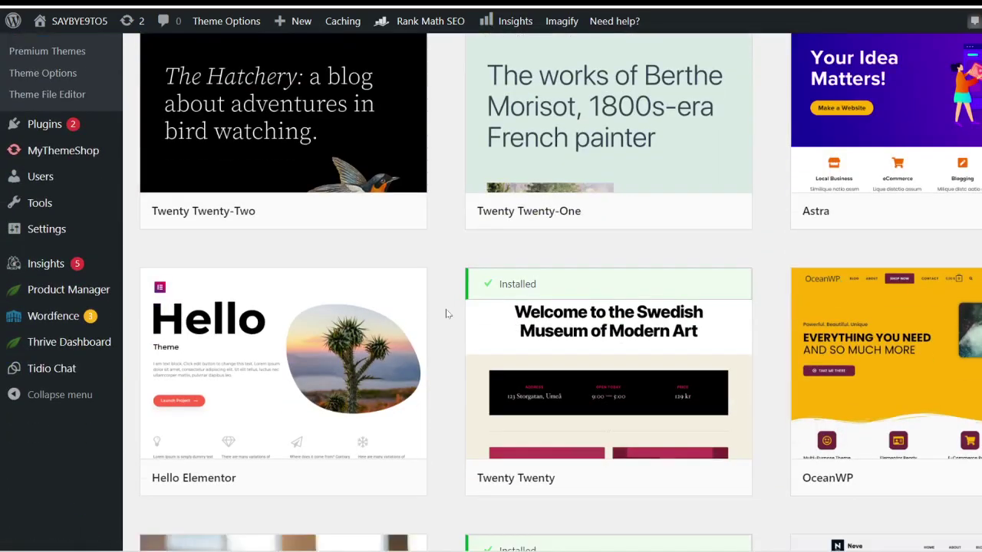